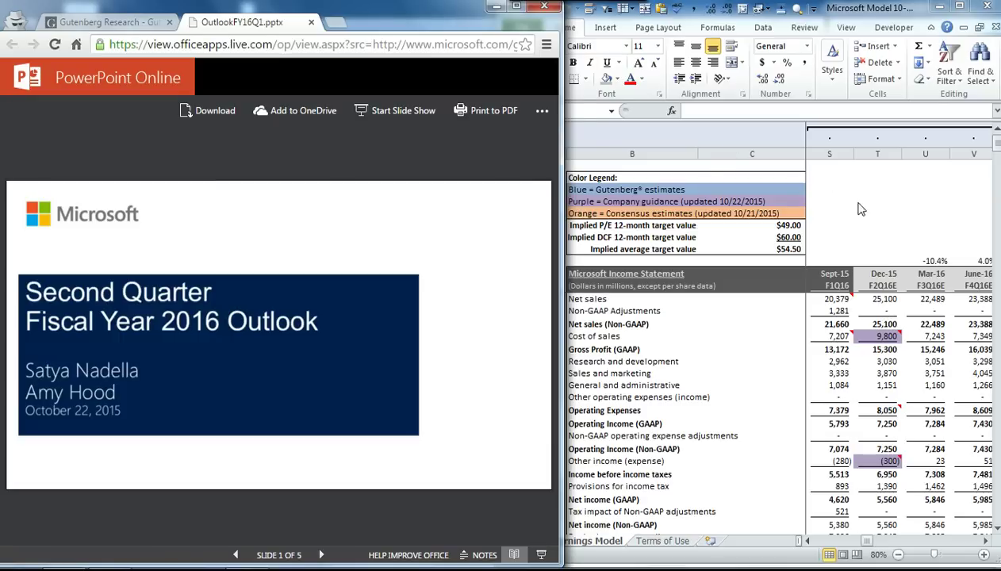
Step: Switch from the Q2 FY16 Outlook title slide to the Excel earnings model
{"action": "key", "text": "alt+Tab"}
Step: View the Gutenberg Research Models in Focus list, then return to the Excel Microsoft model
{"action": "left_click", "coordinate": [93, 24]}
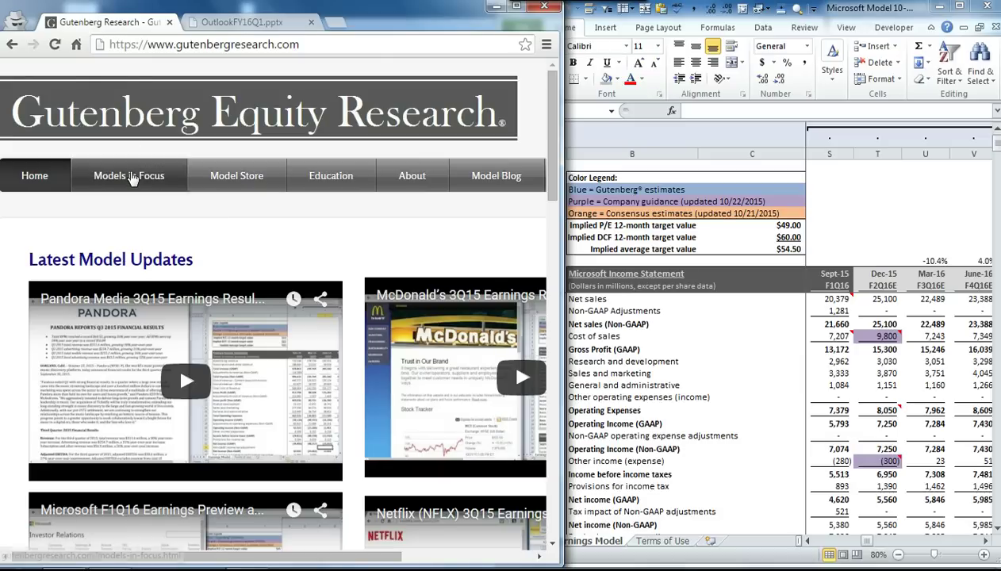
{"action": "mouse_move", "coordinate": [132, 179]}
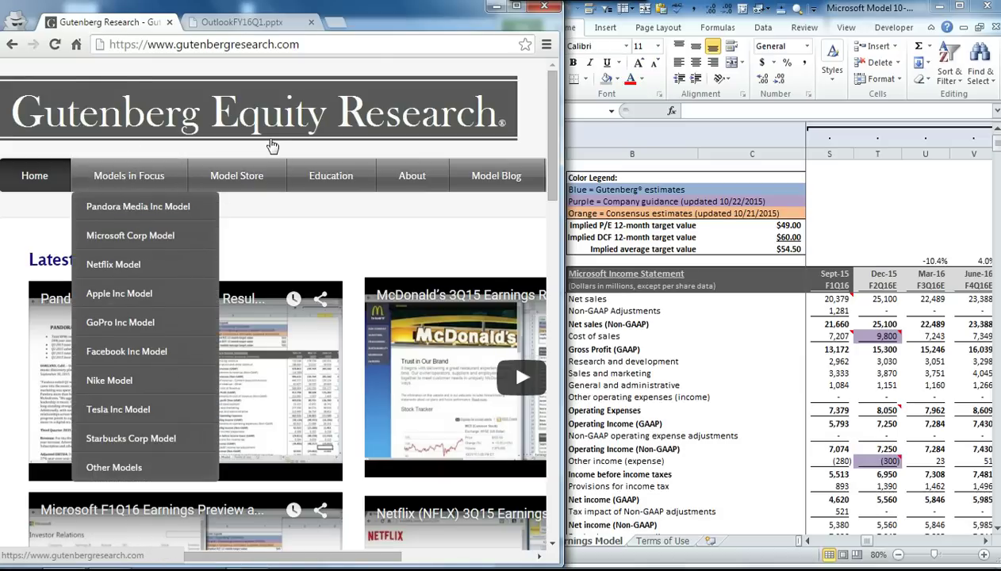
{"action": "left_click", "coordinate": [893, 202]}
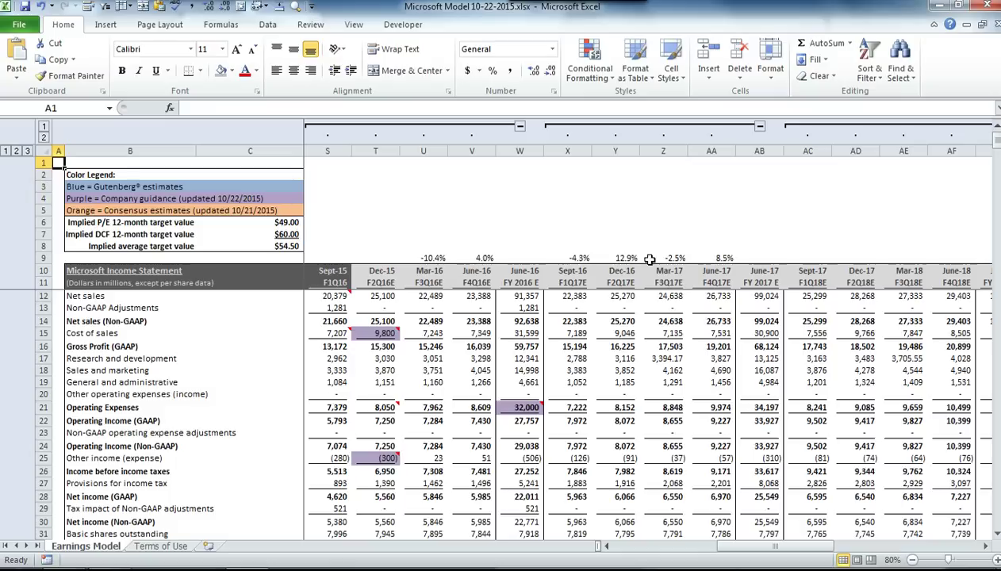
Step: Maximize Excel, select the Sept-15 F1Q16 column S, then restore Excel beside the slides
{"action": "double_click", "coordinate": [942, 8]}
{"action": "left_click", "coordinate": [330, 151]}
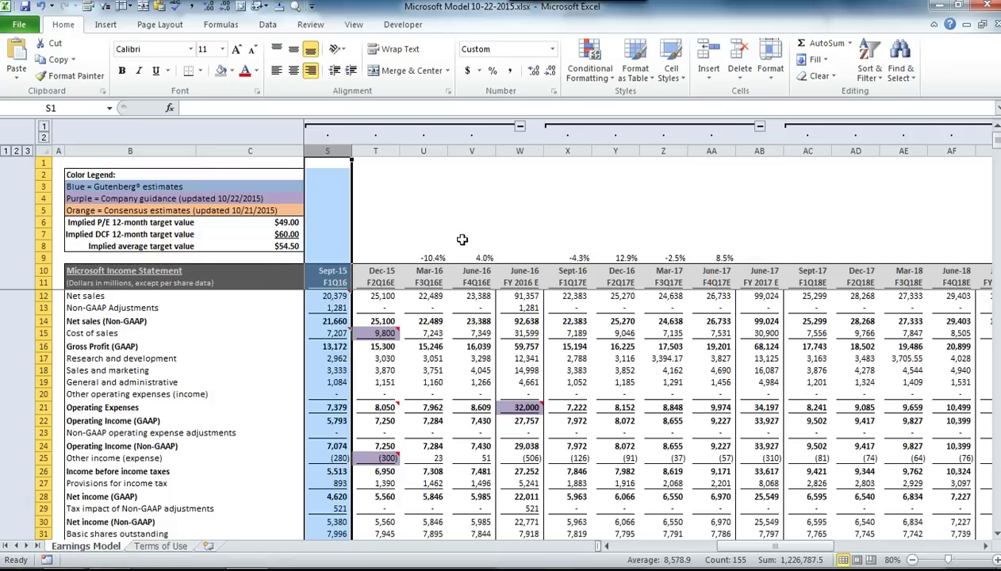
{"action": "left_click", "coordinate": [957, 5]}
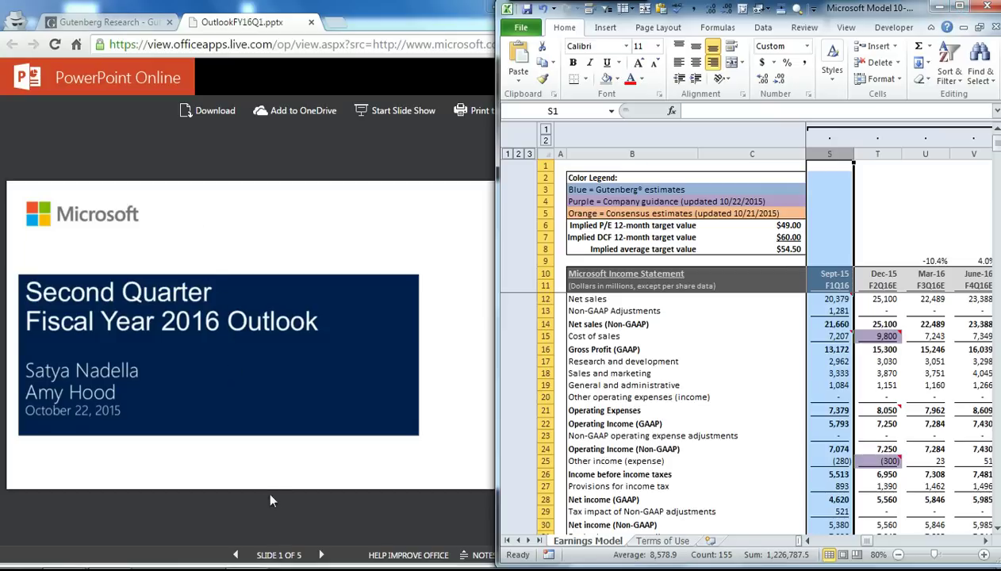
Step: Advance past the forward-looking statements to slide 3, the Outlook guidance table
{"action": "left_click", "coordinate": [321, 555]}
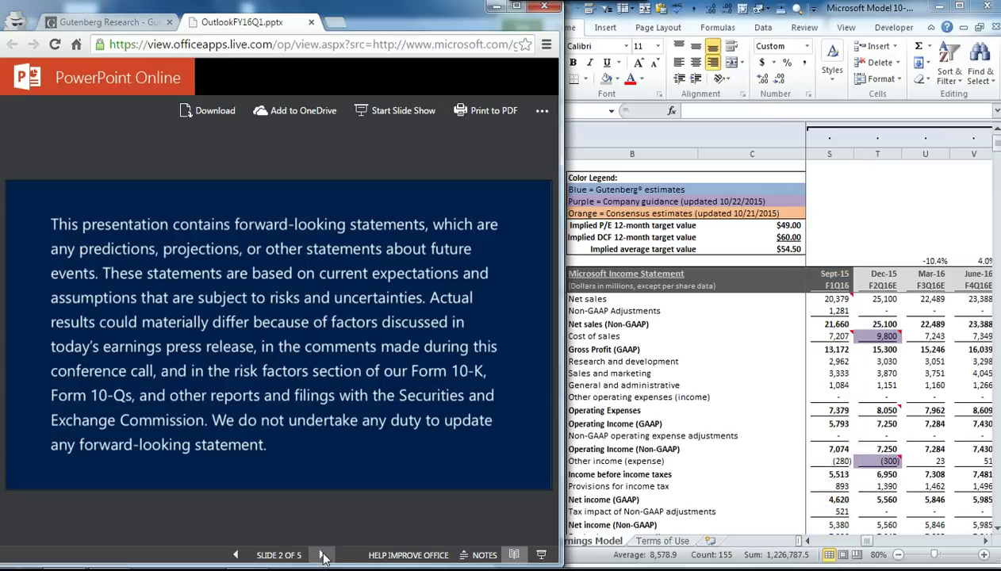
{"action": "left_click", "coordinate": [322, 555]}
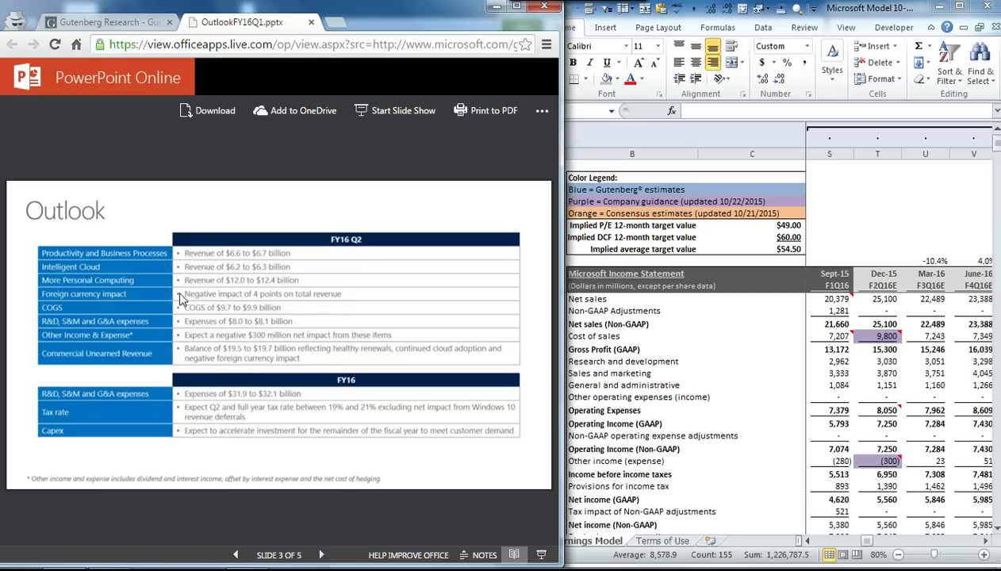
Step: Scroll to the segment revenue rows and expand the segment detail, collapsing the pre-FY2016 rows
{"action": "left_click", "coordinate": [878, 226]}
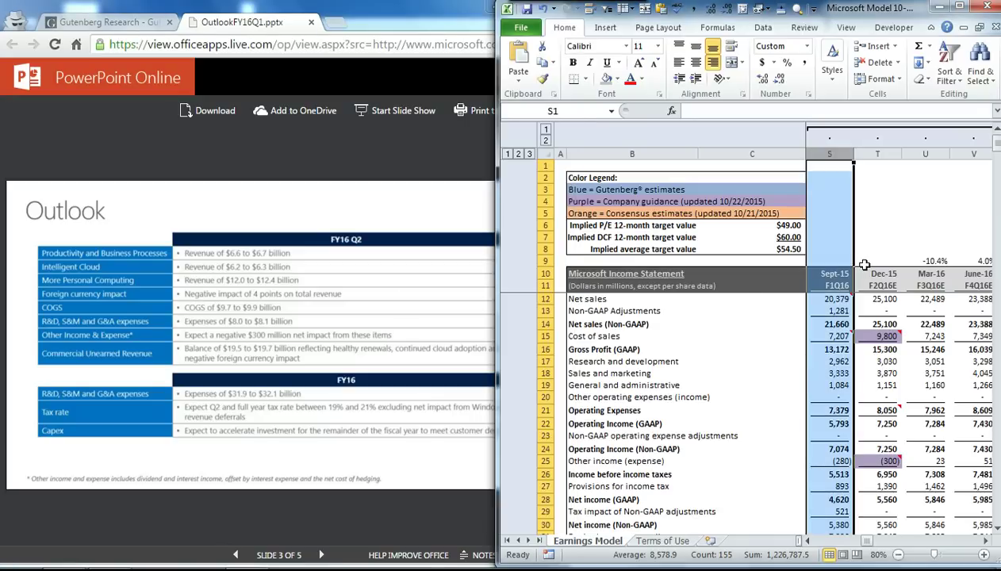
{"action": "scroll", "coordinate": [854, 264], "scroll_direction": "down", "scroll_amount": 8}
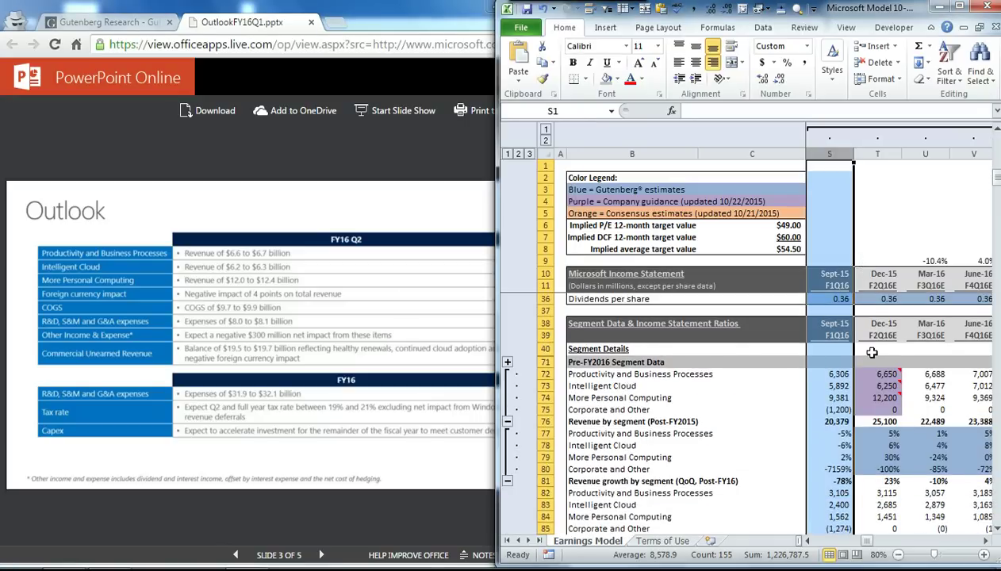
{"action": "scroll", "coordinate": [871, 318], "scroll_direction": "down", "scroll_amount": 1}
{"action": "left_click", "coordinate": [871, 337]}
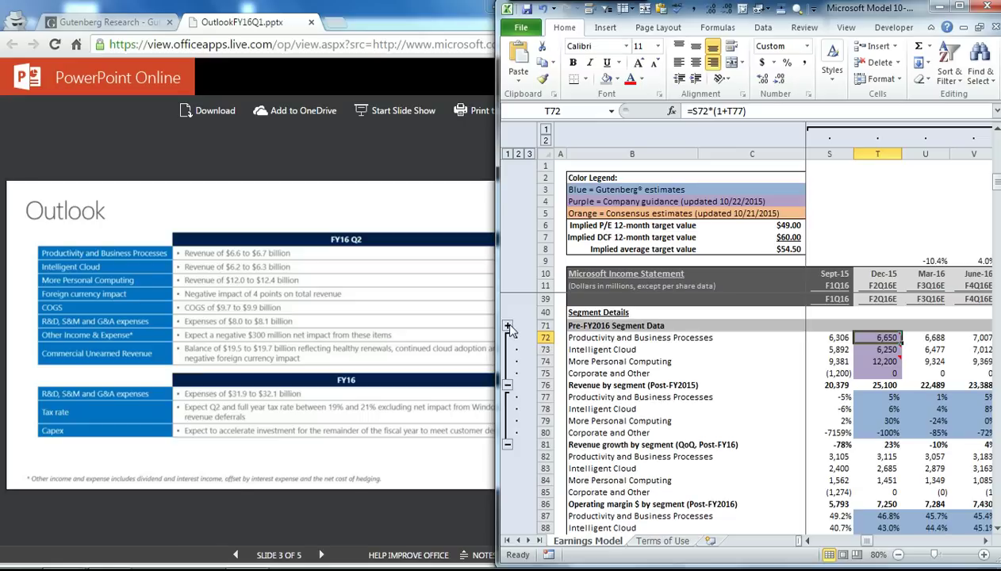
{"action": "left_click", "coordinate": [508, 328]}
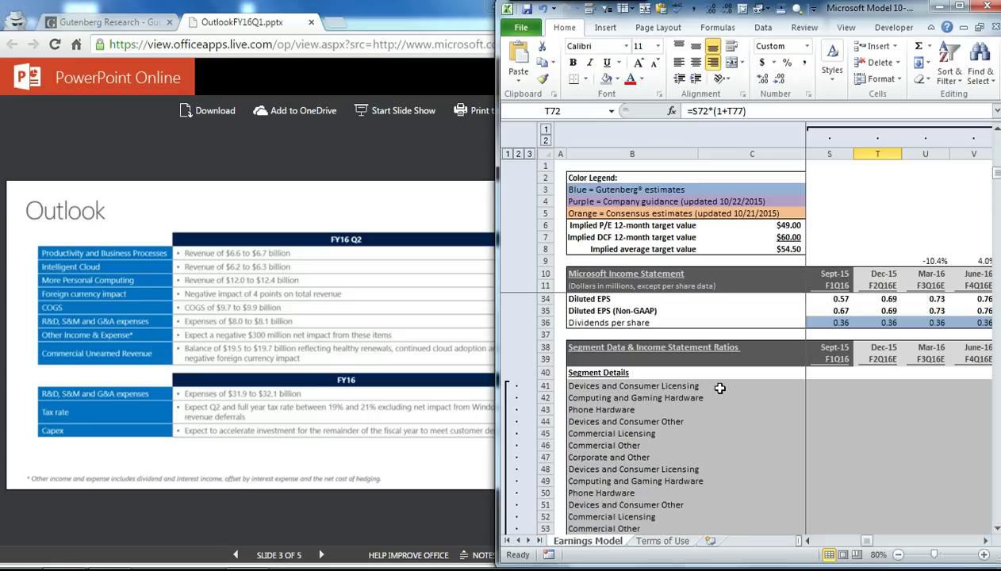
{"action": "scroll", "coordinate": [714, 390], "scroll_direction": "down", "scroll_amount": 5}
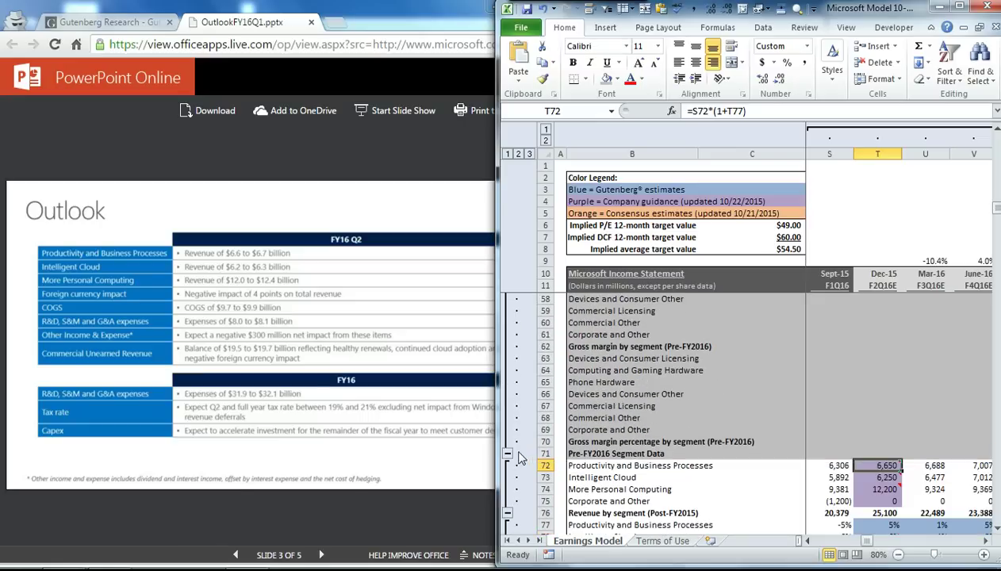
{"action": "left_click", "coordinate": [508, 455]}
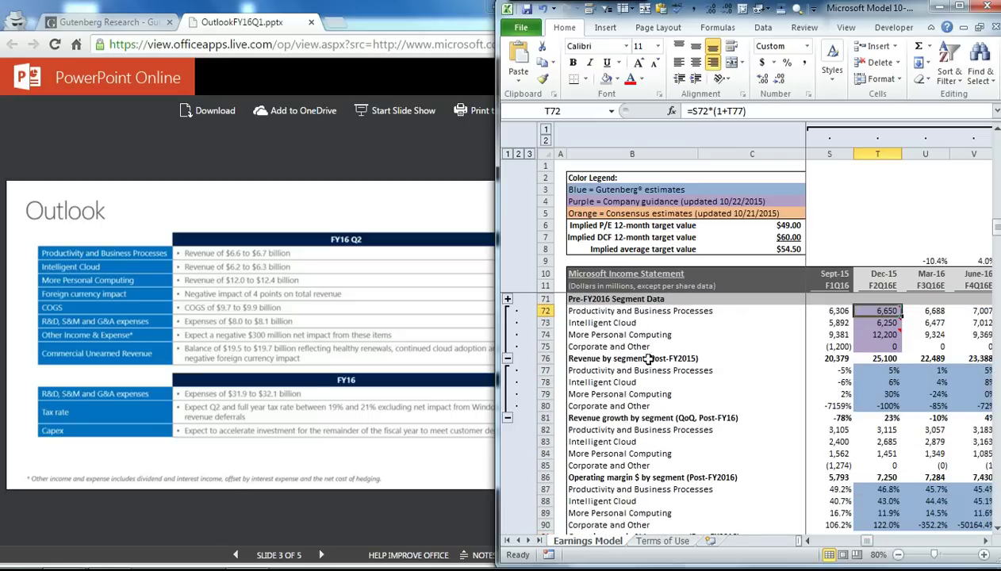
Step: Compare the Post-FY2015 segments and the 6,650 guidance in T72 against the Outlook slide
{"action": "left_click", "coordinate": [648, 358]}
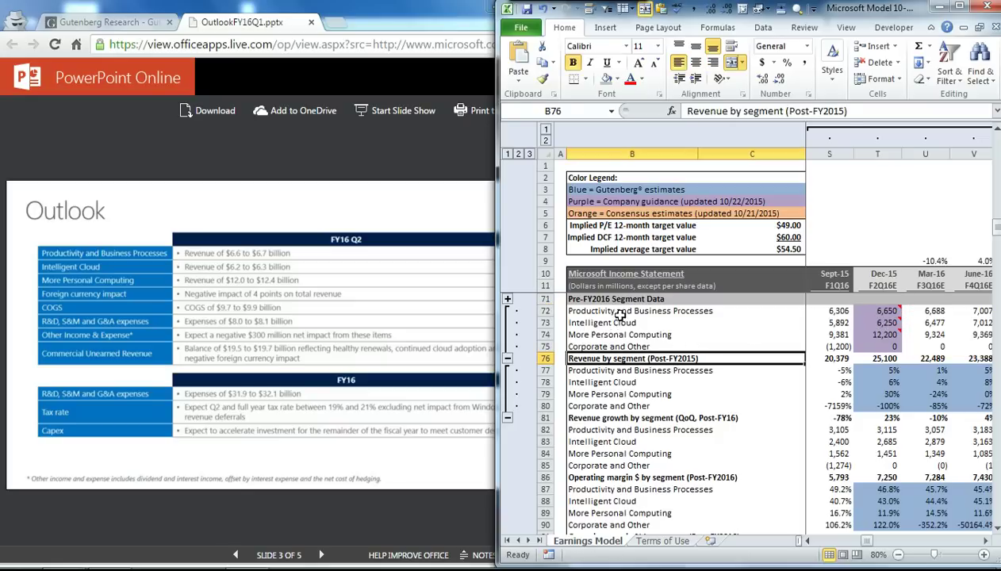
{"action": "left_click_drag", "start_coordinate": [610, 311], "coordinate": [624, 346]}
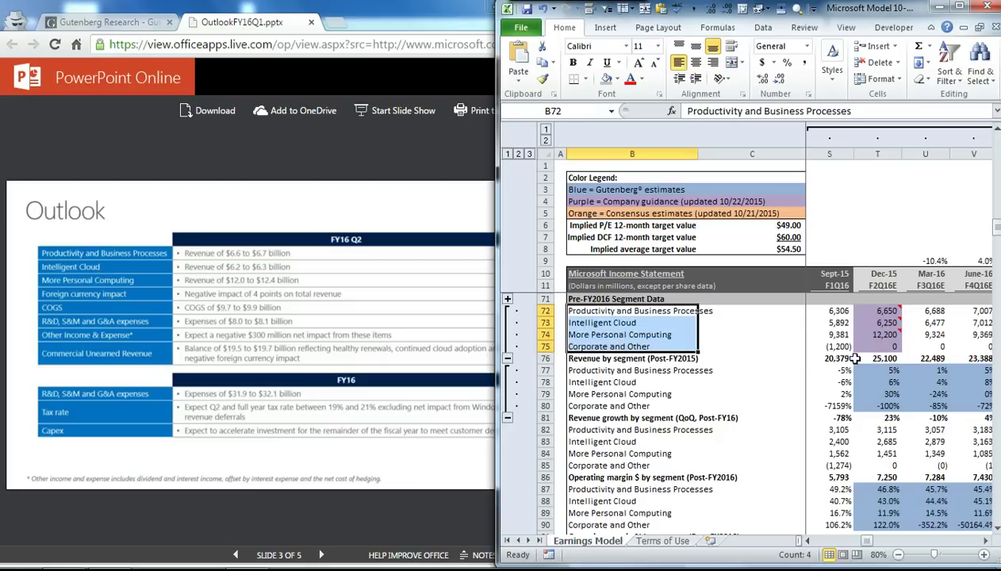
{"action": "mouse_move", "coordinate": [866, 323]}
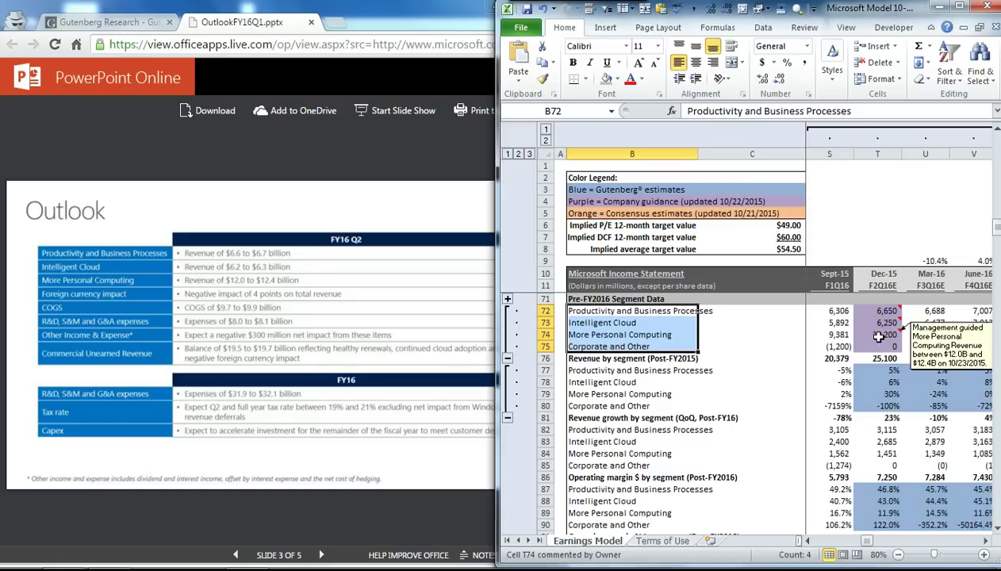
{"action": "left_click", "coordinate": [877, 311]}
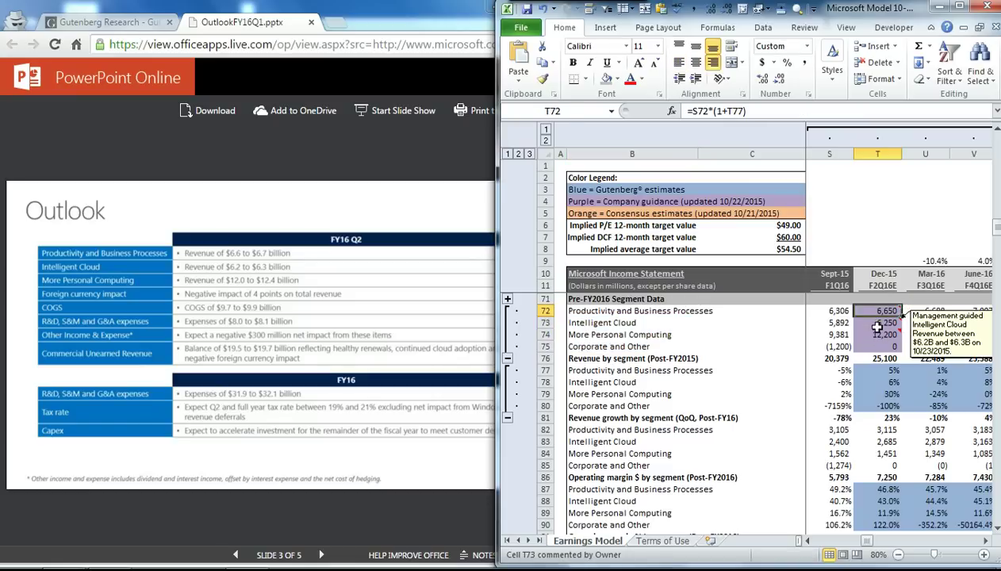
{"action": "left_click", "coordinate": [282, 255]}
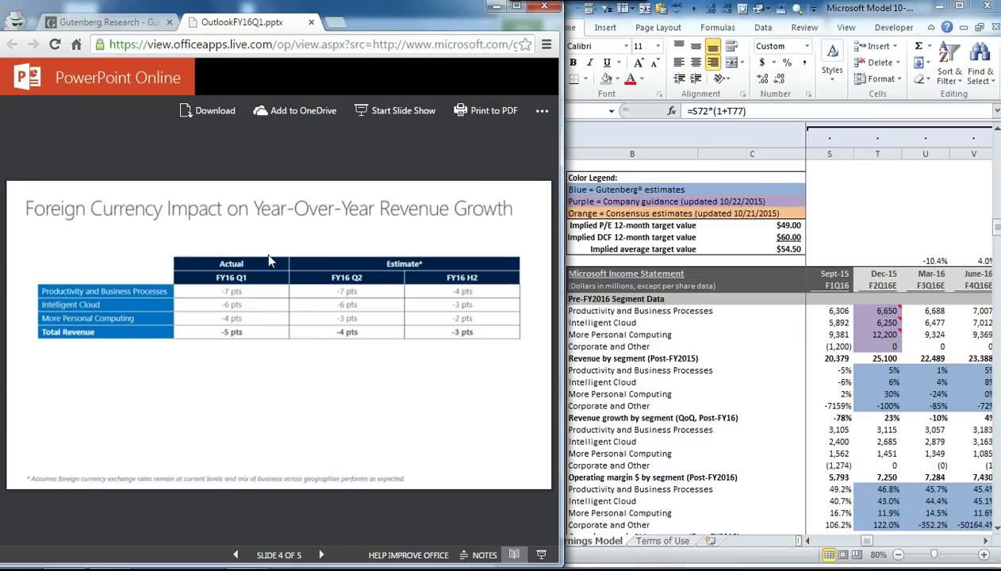
{"action": "left_click", "coordinate": [235, 554]}
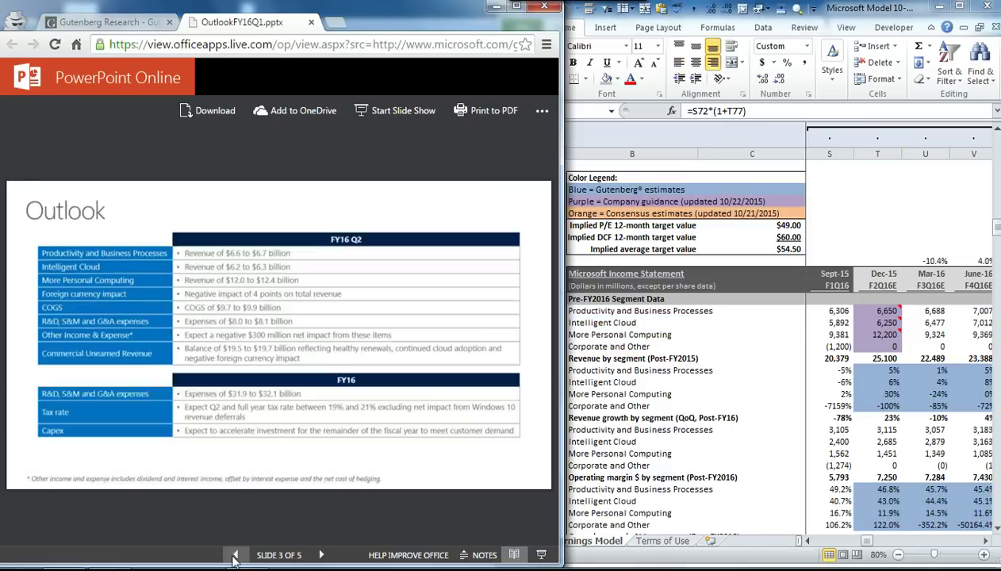
Step: Check Dec-15 cost of sales, shade operating expenses 8,050 light purple, and collapse the ribbon
{"action": "left_click", "coordinate": [891, 365]}
{"action": "scroll", "coordinate": [897, 372], "scroll_direction": "up", "scroll_amount": 20}
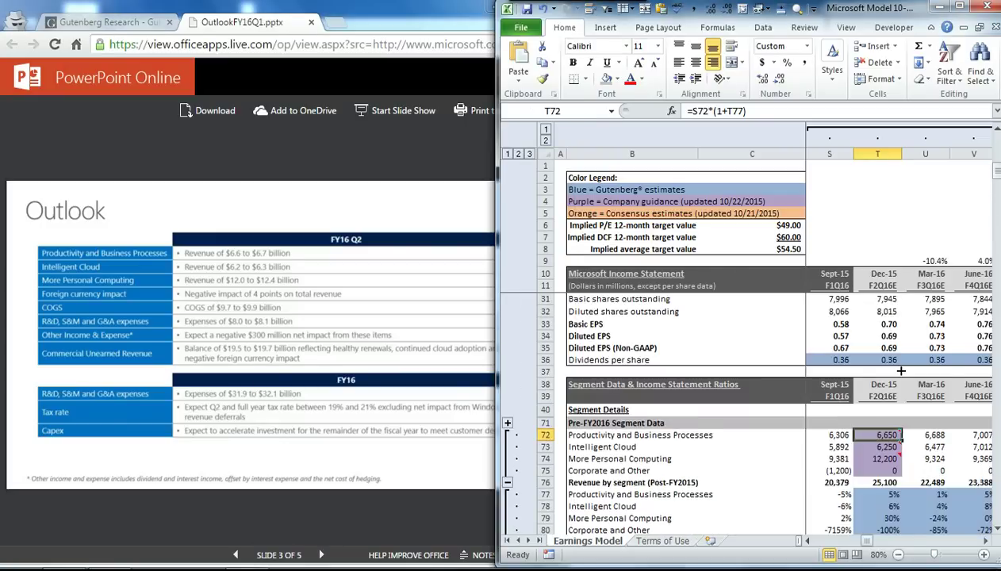
{"action": "left_click", "coordinate": [866, 334]}
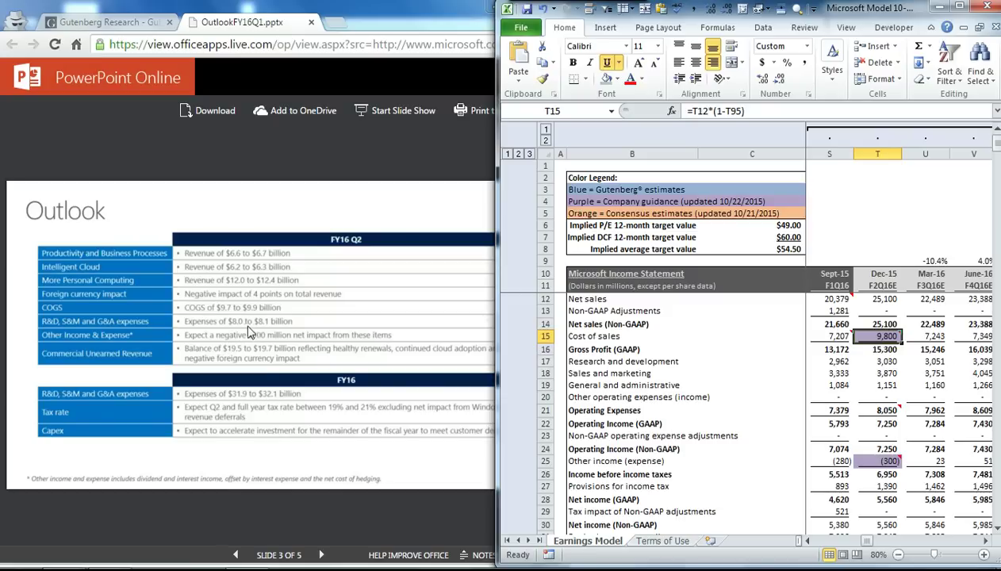
{"action": "left_click", "coordinate": [883, 410]}
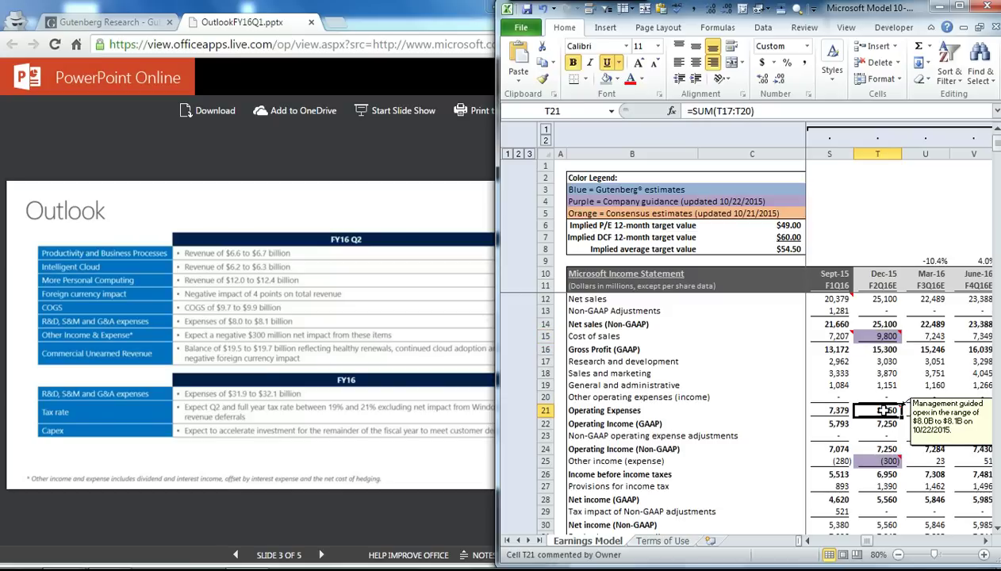
{"action": "left_click", "coordinate": [618, 79]}
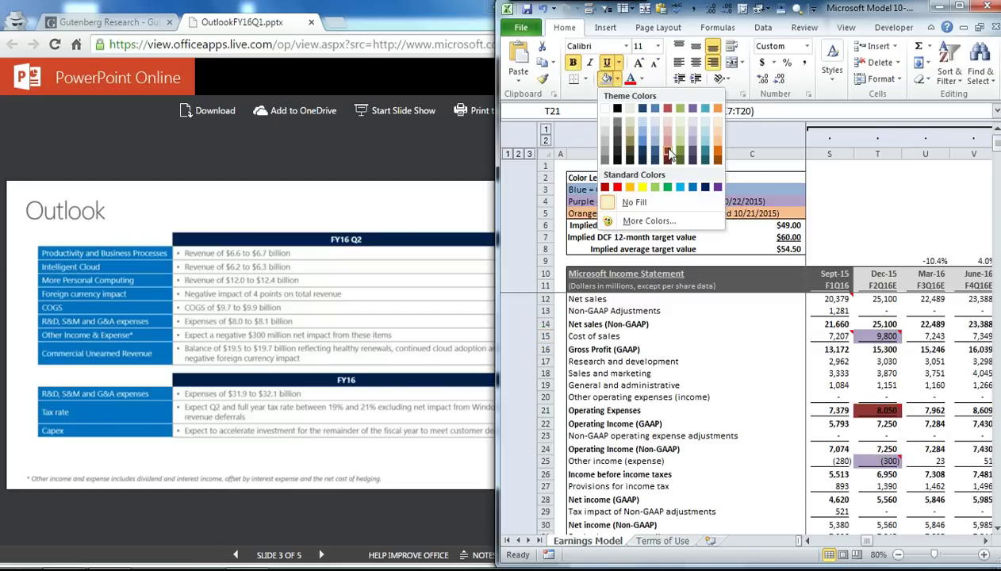
{"action": "left_click", "coordinate": [692, 133]}
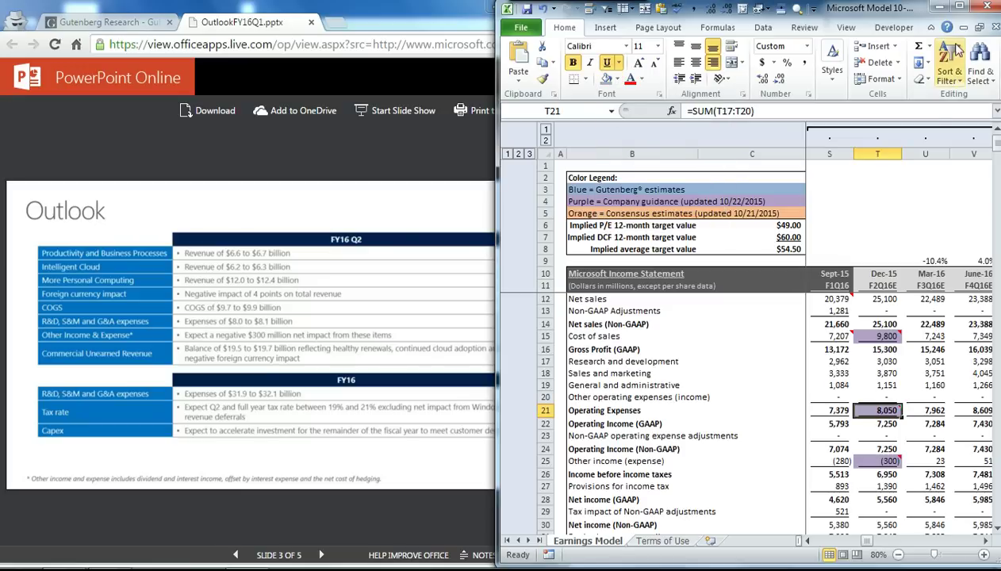
{"action": "left_click", "coordinate": [931, 27]}
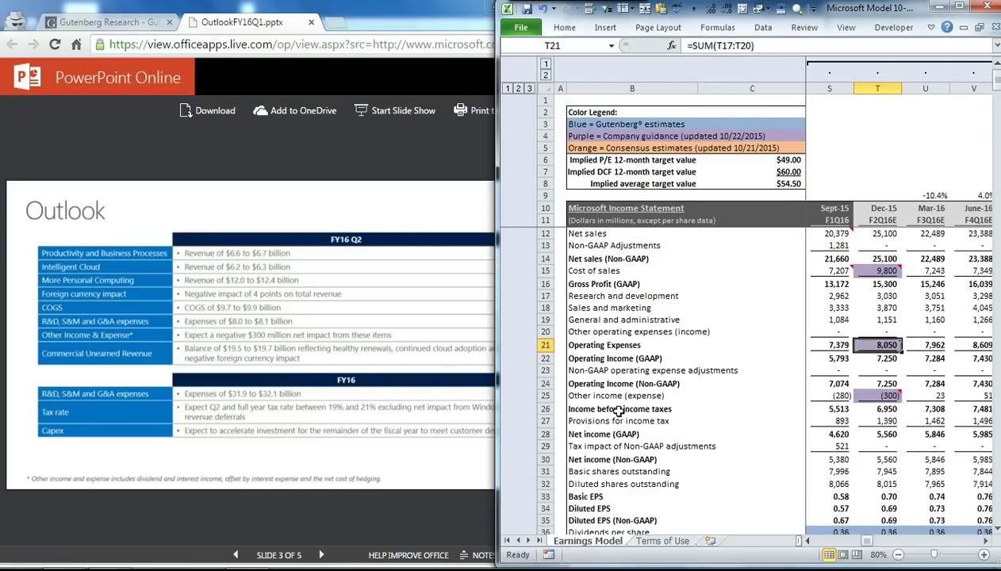
Step: Check the Dec-15 other income guidance in T25, then maximize Excel to full screen
{"action": "left_click", "coordinate": [881, 397]}
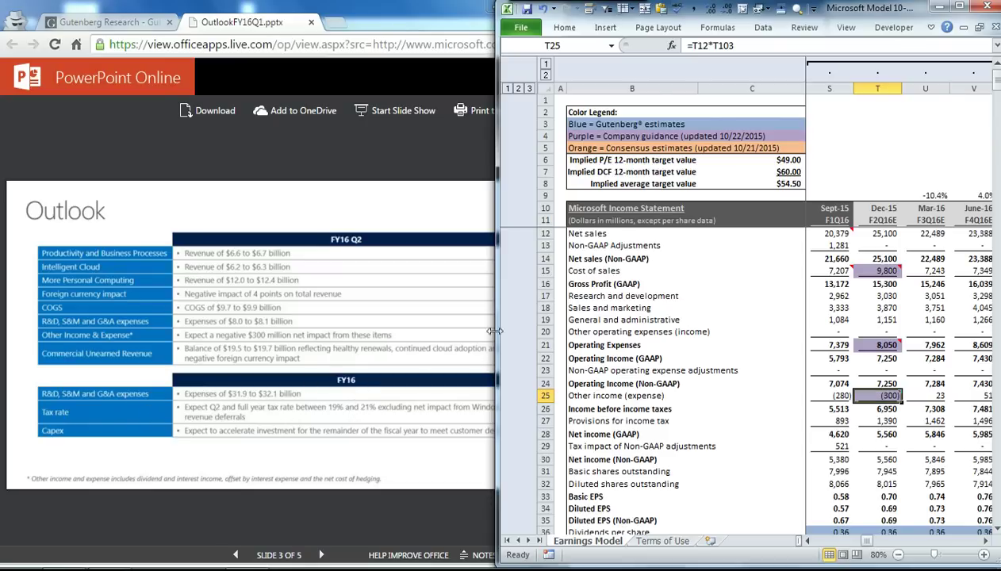
{"action": "left_click", "coordinate": [959, 9]}
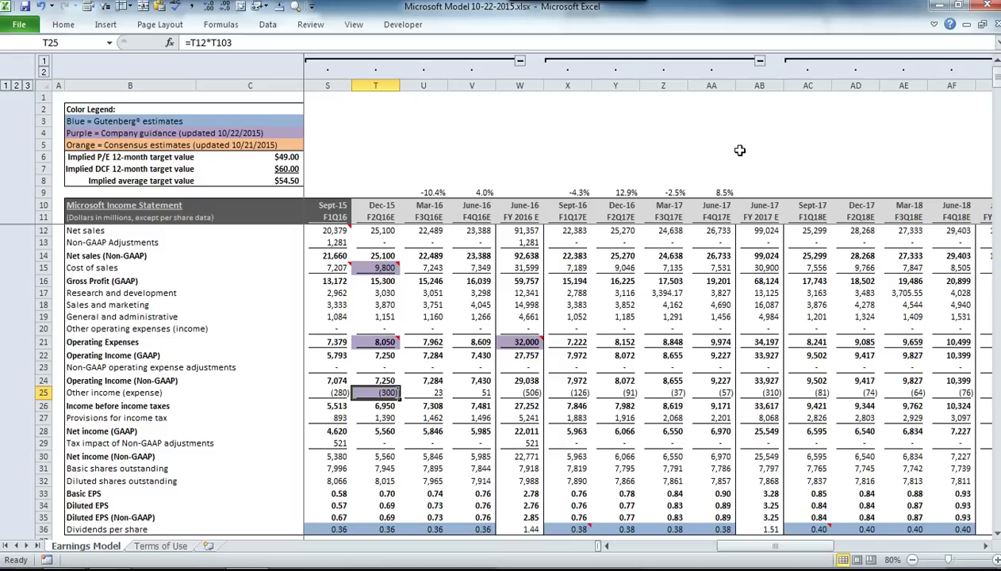
{"action": "left_click", "coordinate": [387, 265]}
{"action": "left_click", "coordinate": [519, 340]}
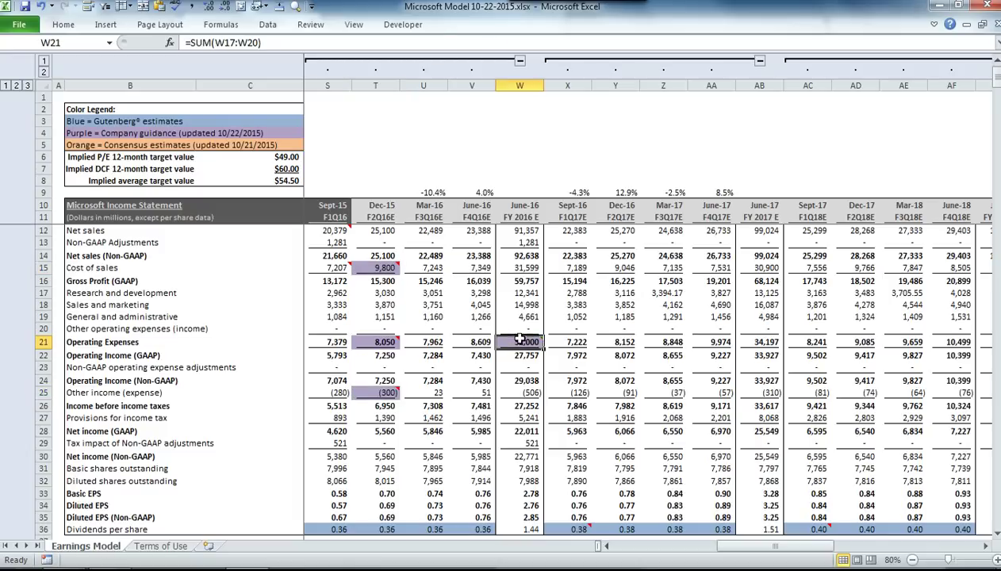
{"action": "left_click", "coordinate": [385, 341]}
{"action": "left_click", "coordinate": [374, 393]}
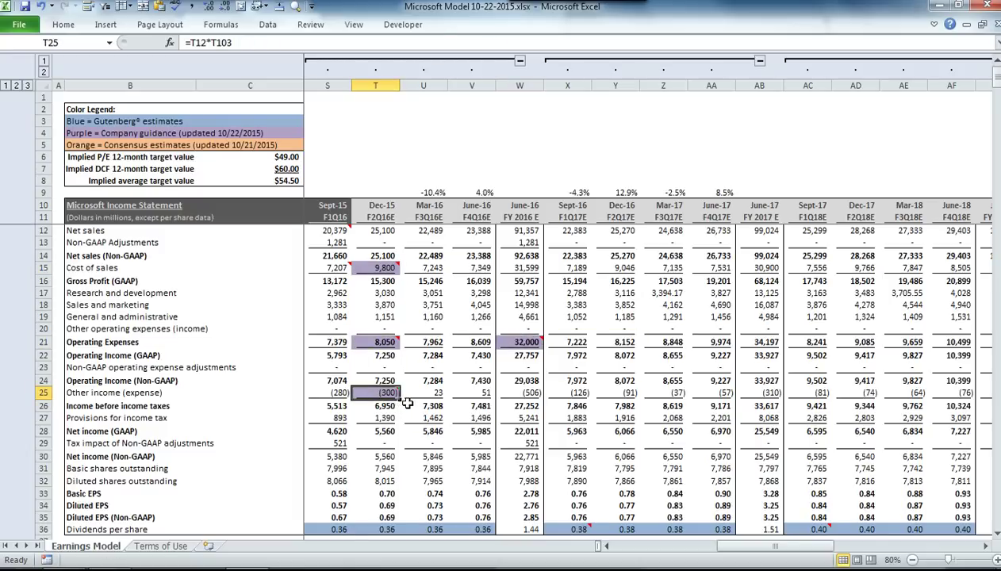
{"action": "scroll", "coordinate": [406, 404], "scroll_direction": "down", "scroll_amount": 7}
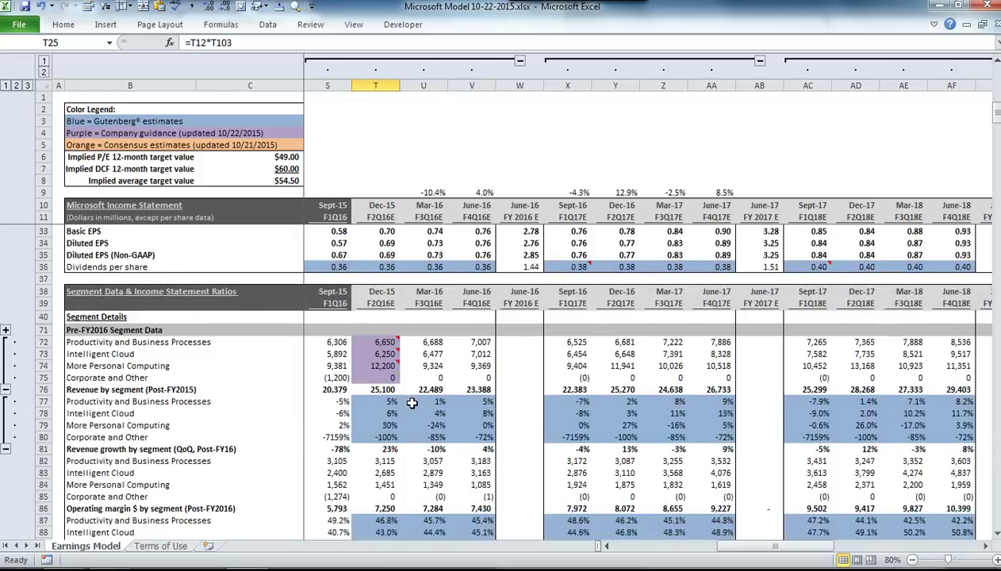
{"action": "scroll", "coordinate": [411, 403], "scroll_direction": "down", "scroll_amount": 2}
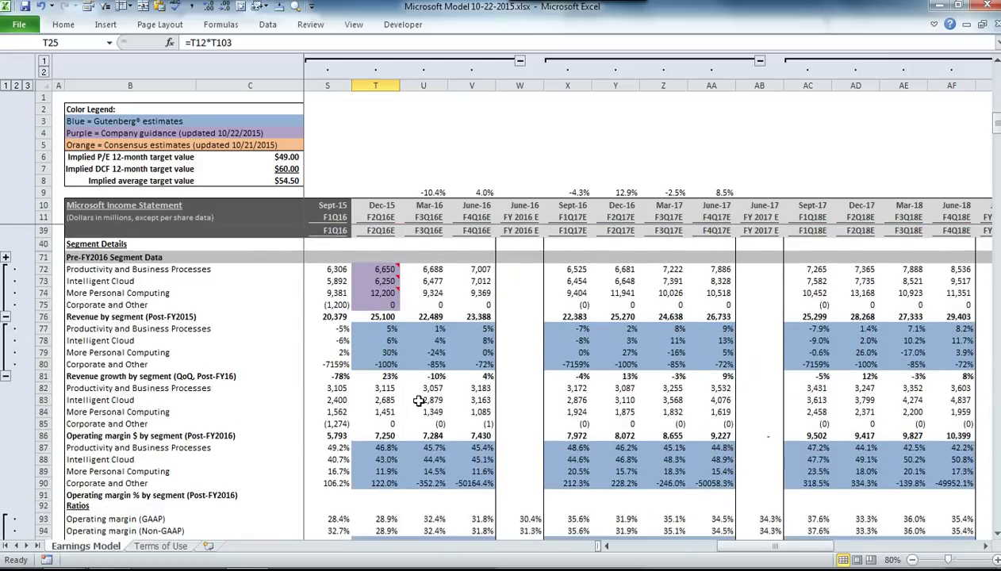
{"action": "scroll", "coordinate": [416, 402], "scroll_direction": "up", "scroll_amount": 9}
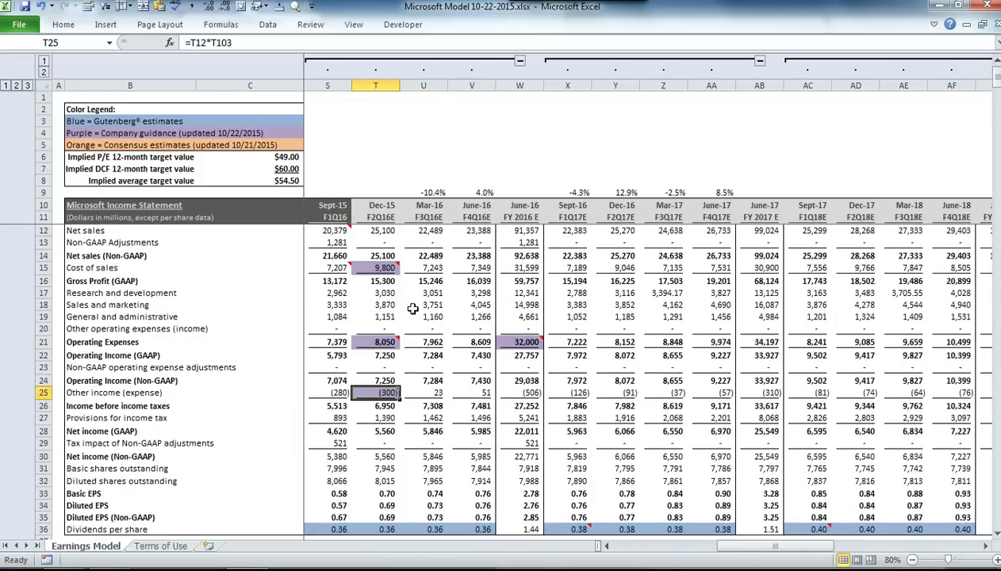
{"action": "left_click", "coordinate": [428, 192]}
{"action": "left_click", "coordinate": [476, 192]}
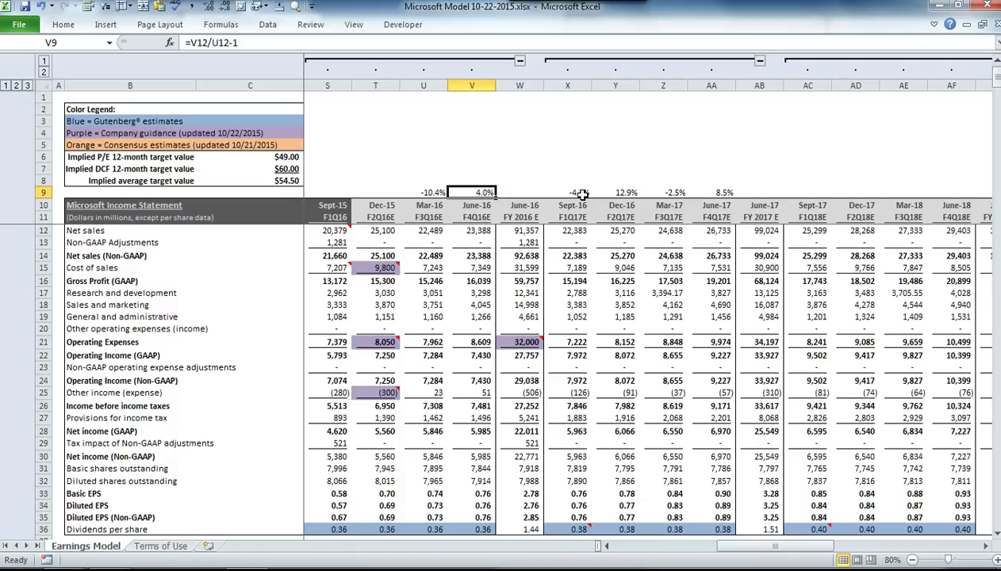
{"action": "left_click", "coordinate": [408, 190]}
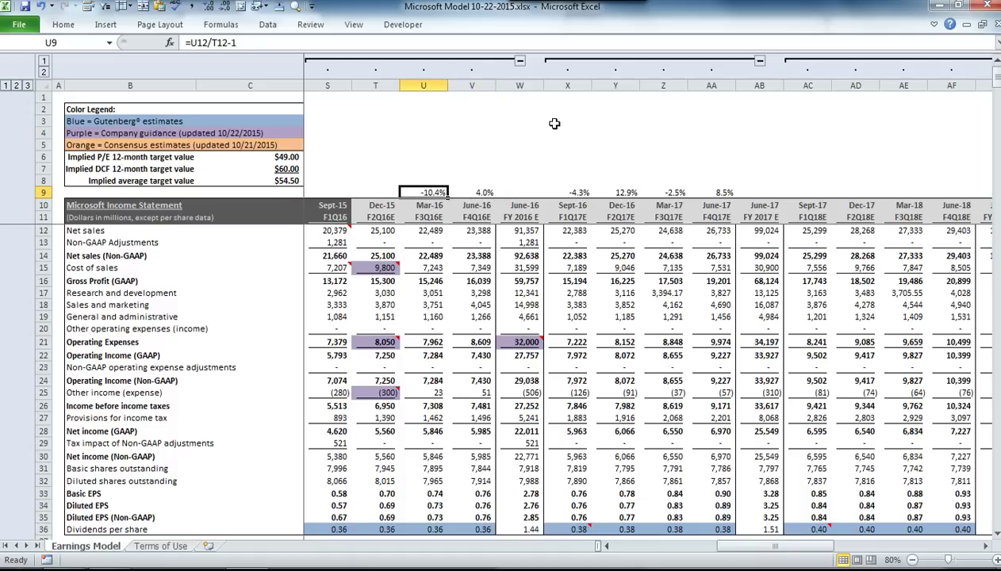
{"action": "left_click", "coordinate": [484, 192]}
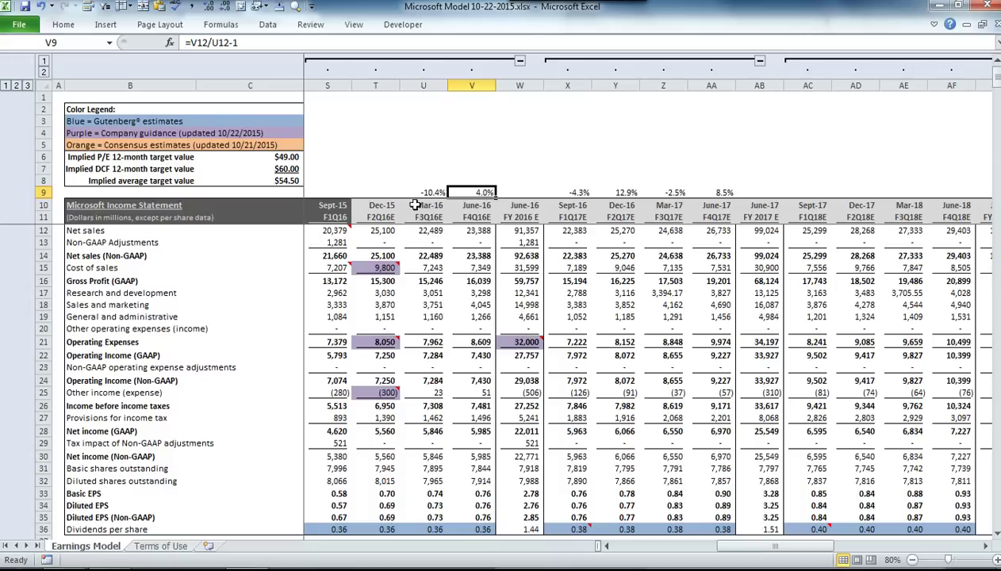
{"action": "left_click", "coordinate": [500, 143]}
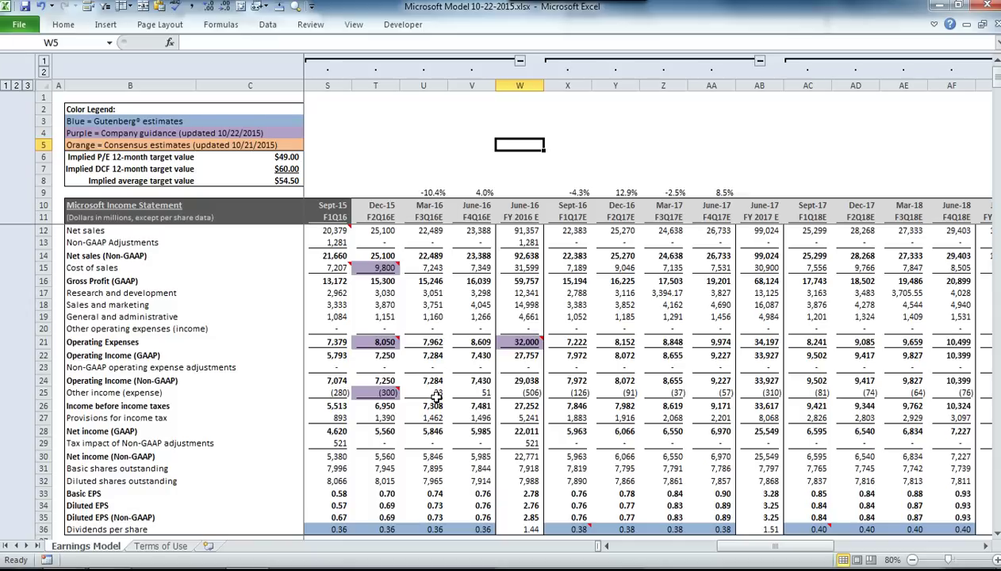
{"action": "left_click", "coordinate": [293, 184]}
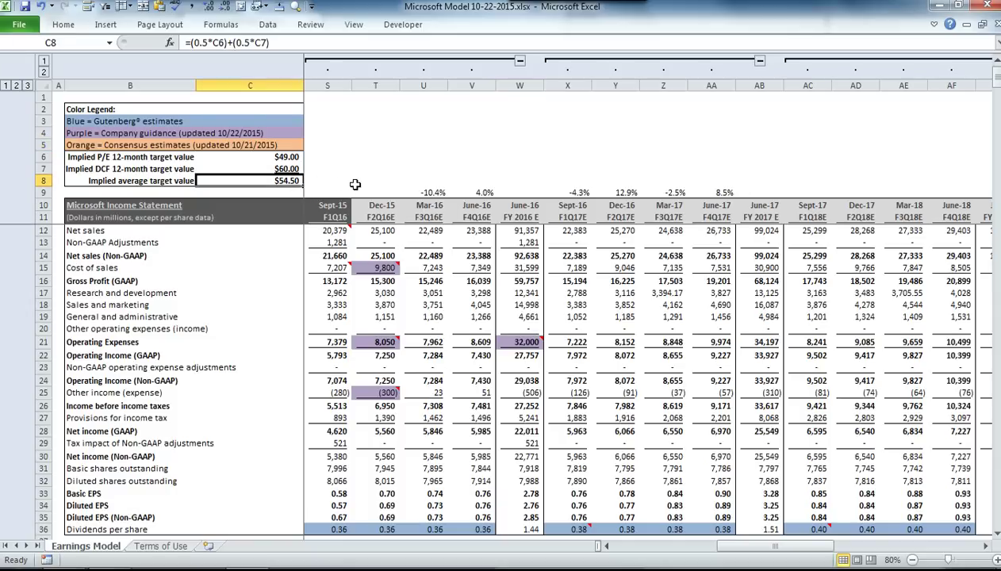